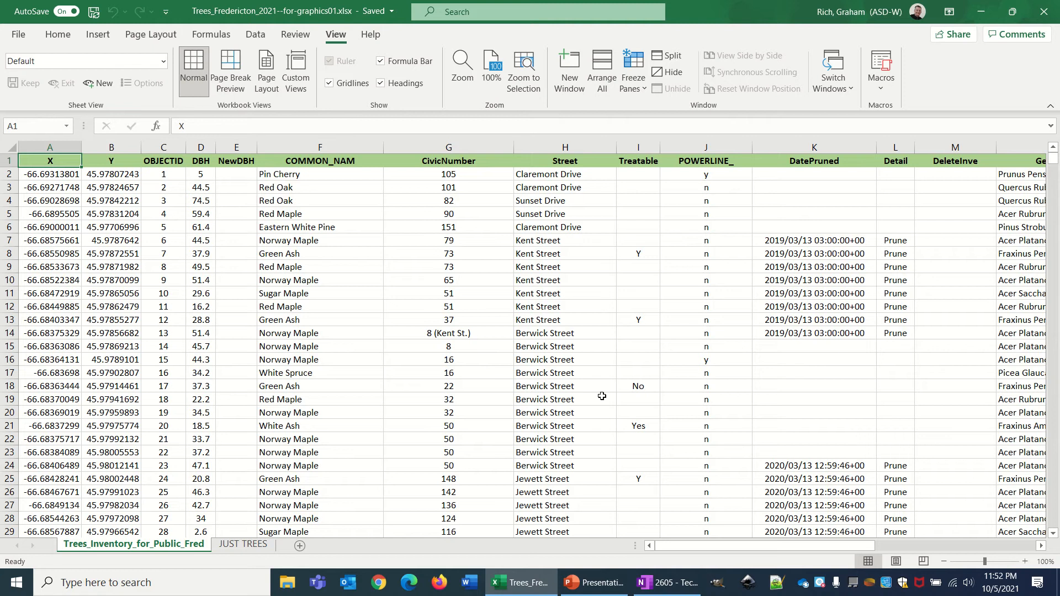
Examine the tree inventory's columns and the full length of the common-name list on the JUST TREES sheet
left_click(1041, 548)
left_click_drag(1041, 550, 1042, 551)
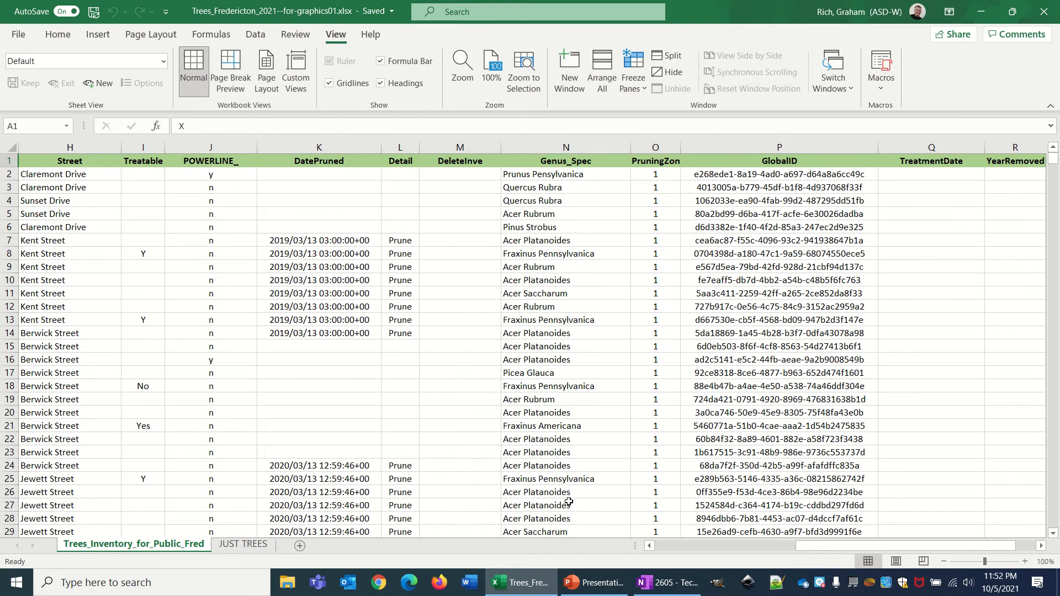
left_click(649, 546)
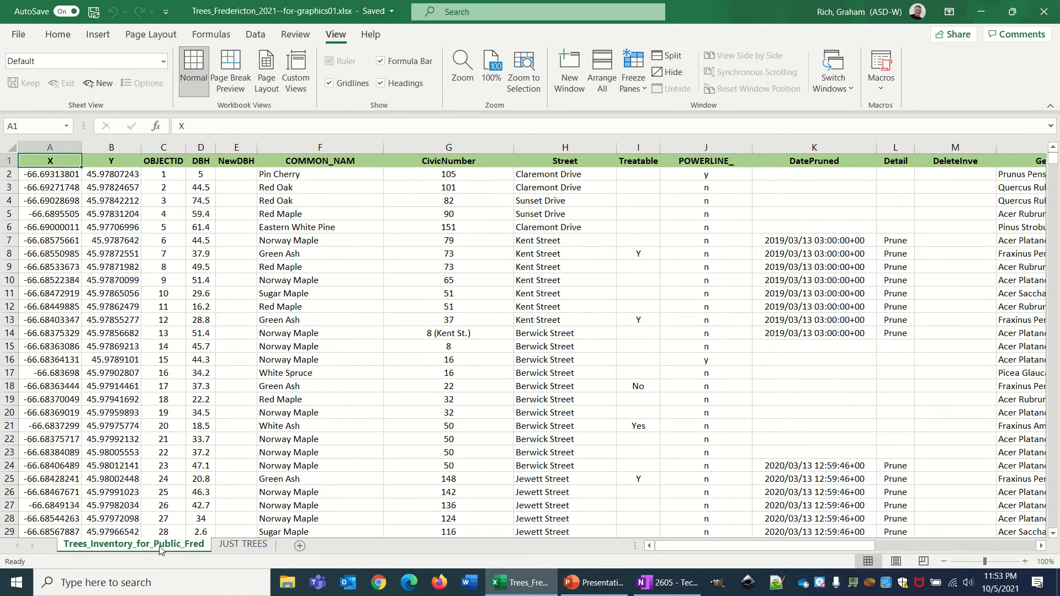
left_click(257, 550)
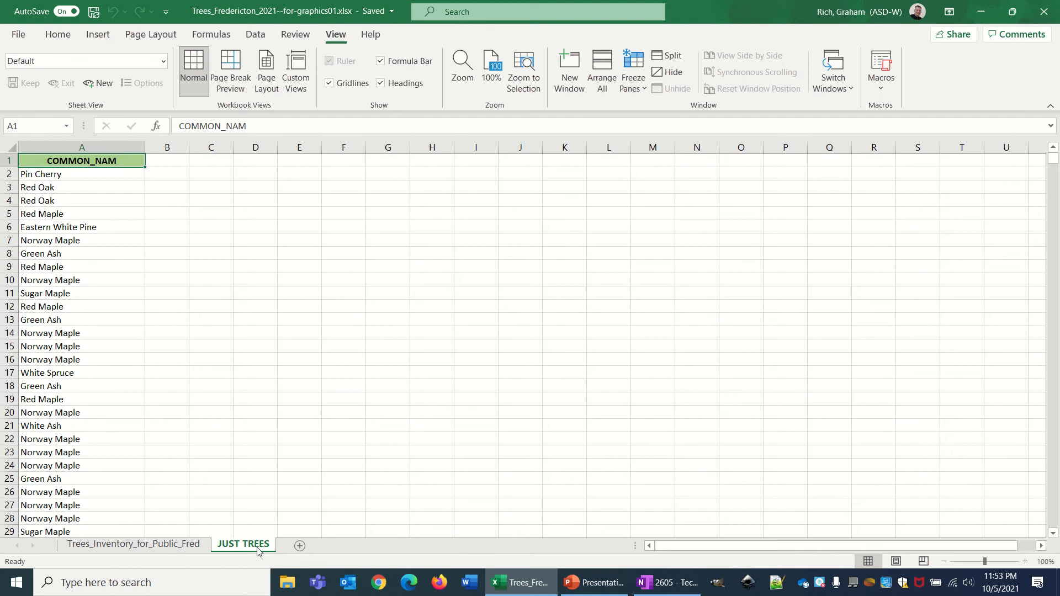
left_click(61, 343)
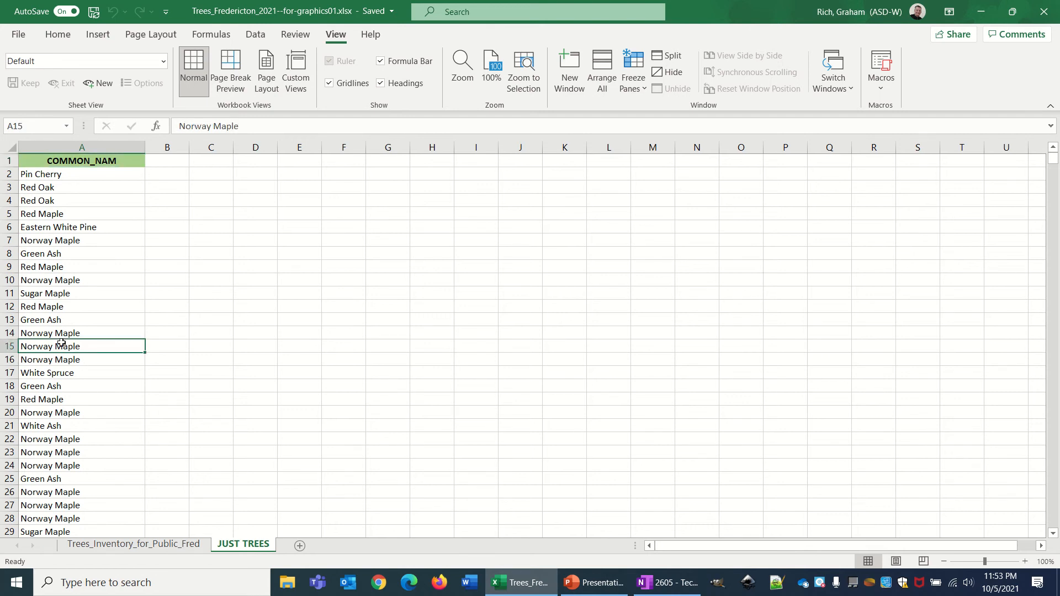
key("ctrl+Down")
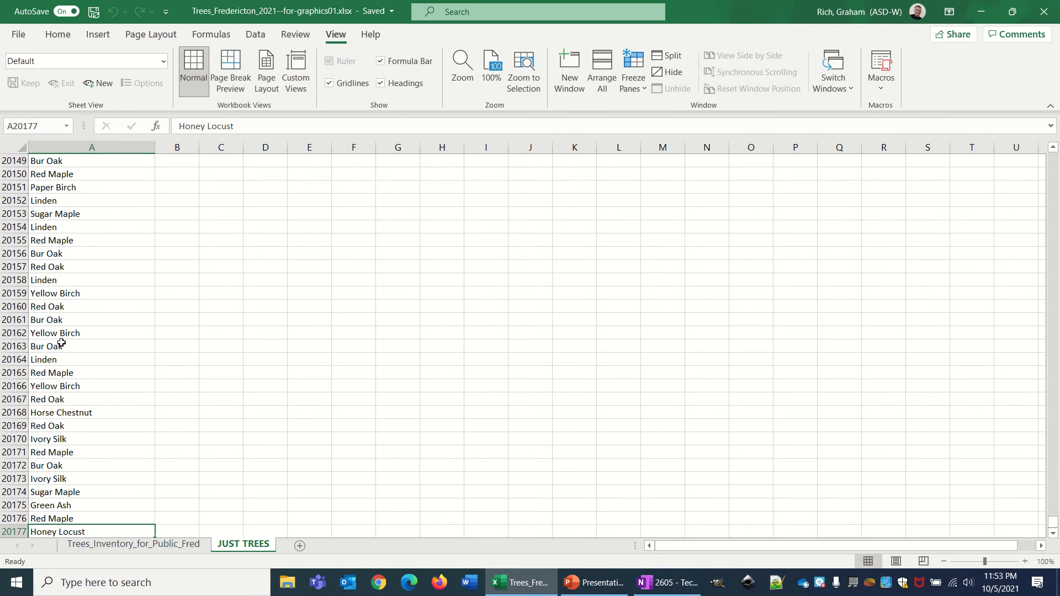
key("ctrl+Home")
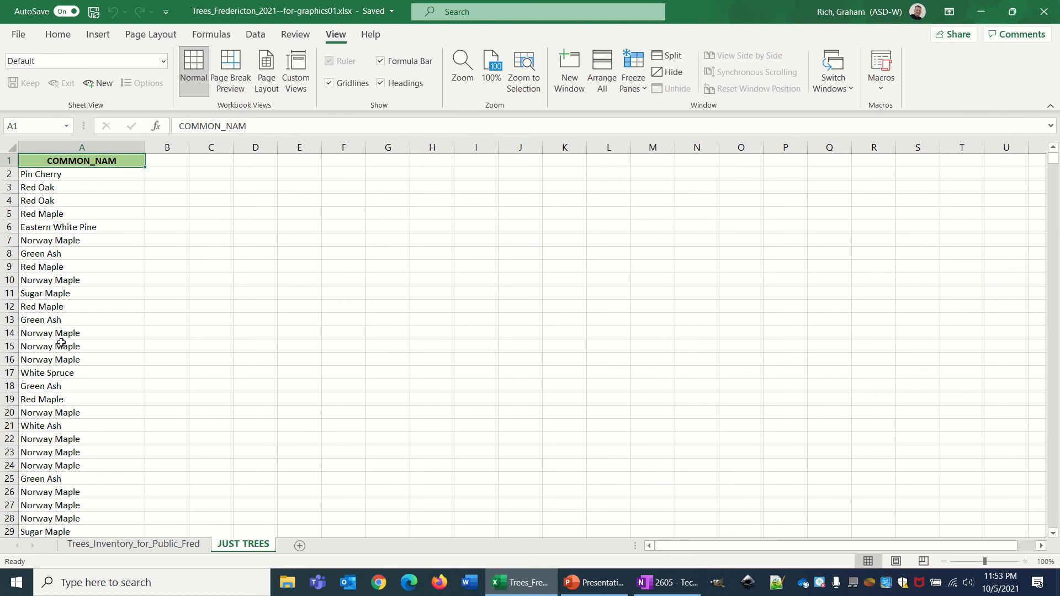
Rename the column A header on the JUST TREES sheet to TREE TYPE
type("Trembling Aspen")
type("e")
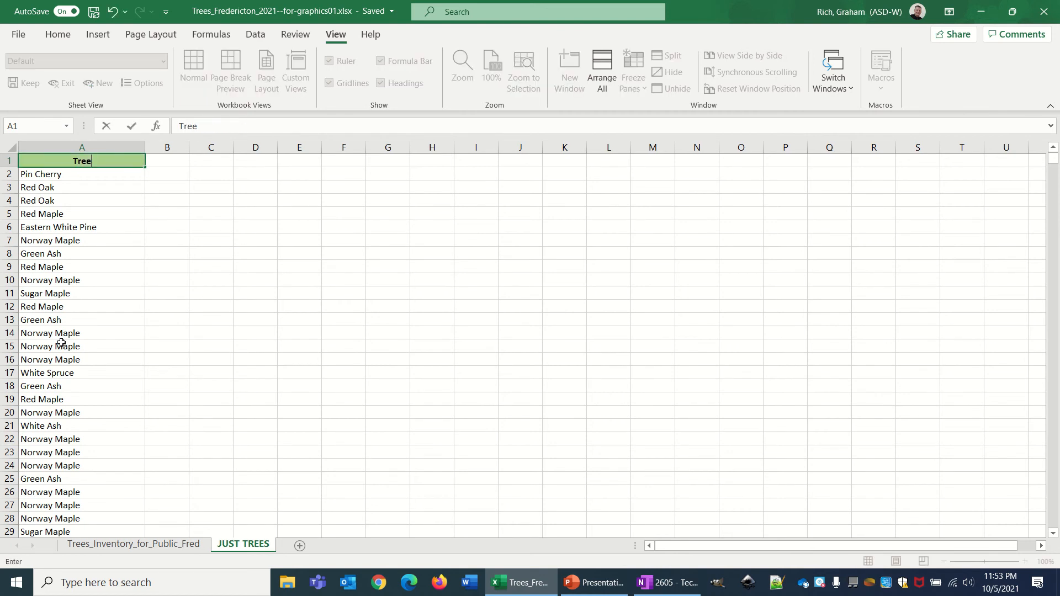
type(" Type")
key("BackSpace")
key("BackSpace")
key("BackSpace")
key("BackSpace")
key("BackSpace")
key("BackSpace")
key("BackSpace")
key("BackSpace")
type("REE TYPE")
key("Return")
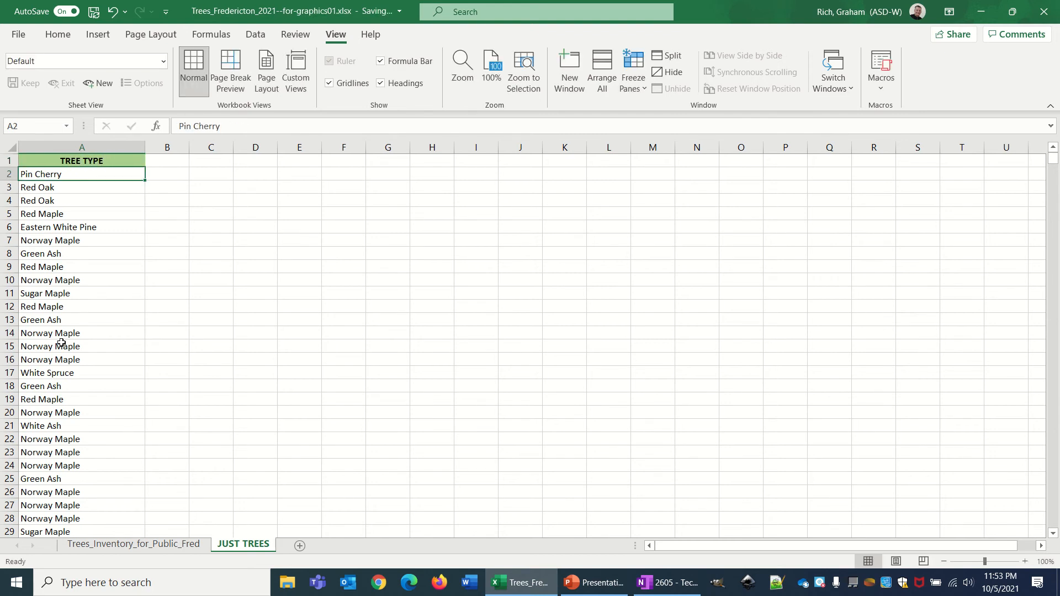
Copy the TREE TYPE header with its formatting into cell B1 and change its text to COUNT
key("Up")
key("ctrl+c")
key("Right")
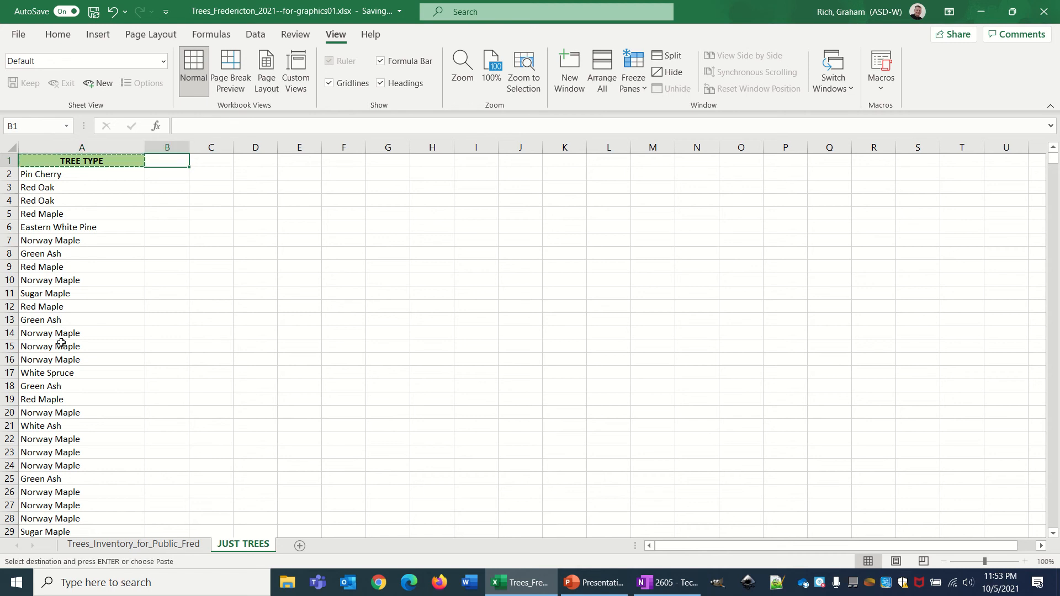
key("ctrl+v")
type("count")
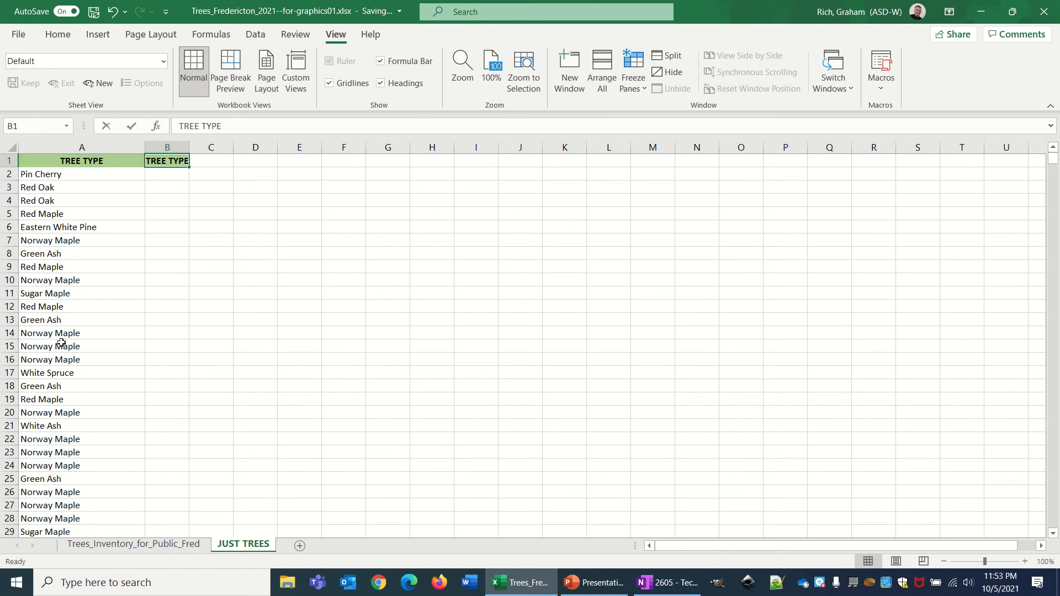
key("BackSpace")
key("BackSpace")
key("BackSpace")
key("BackSpace")
key("BackSpace")
type("COUNT")
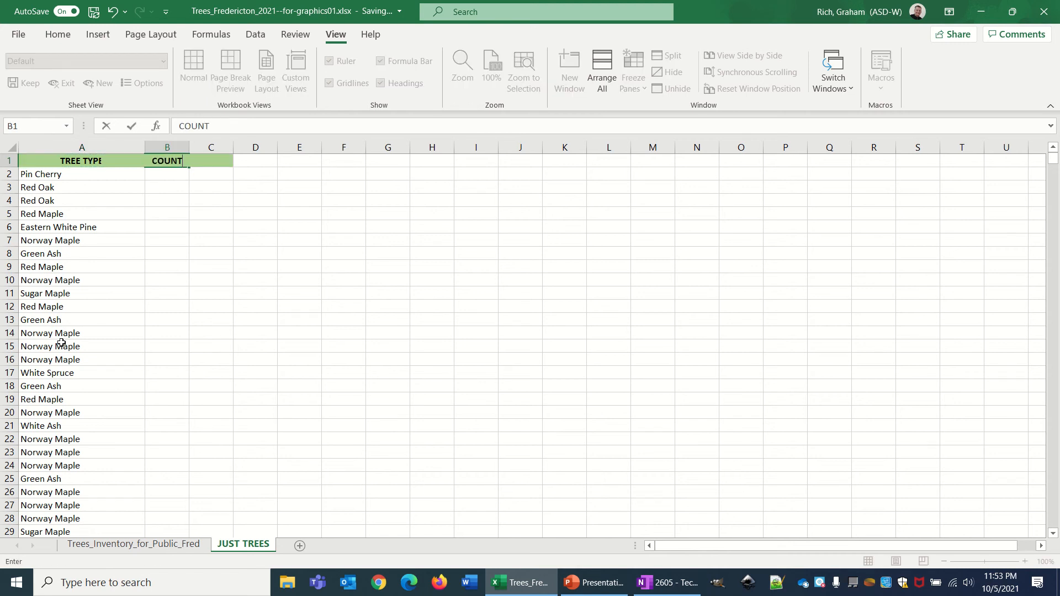
key("Return")
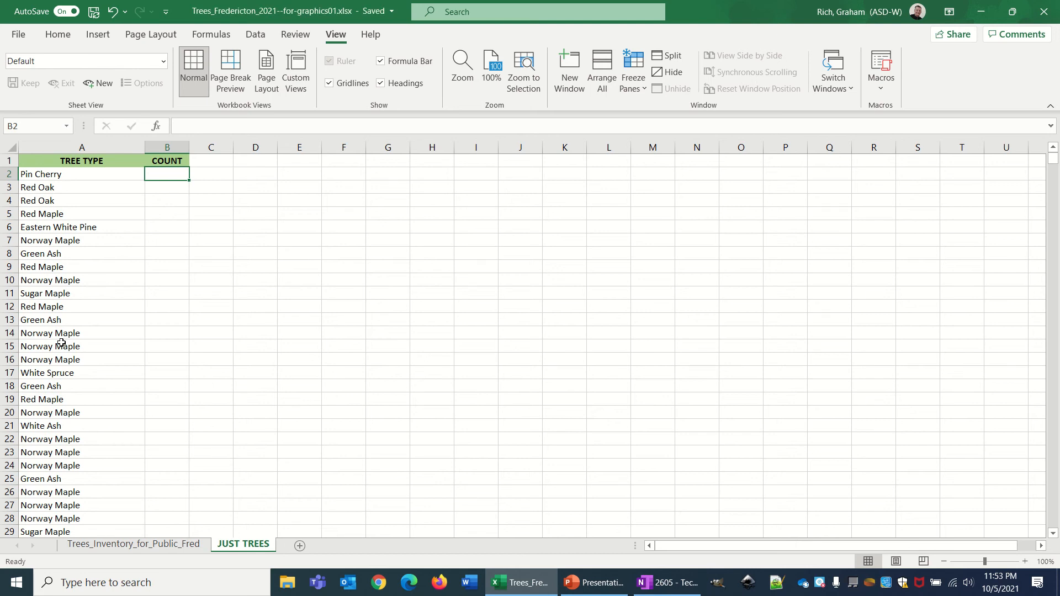
Remove duplicates from column A only, continuing with the current selection and treating TREE TYPE as the header
left_click_drag(77, 335, 90, 365)
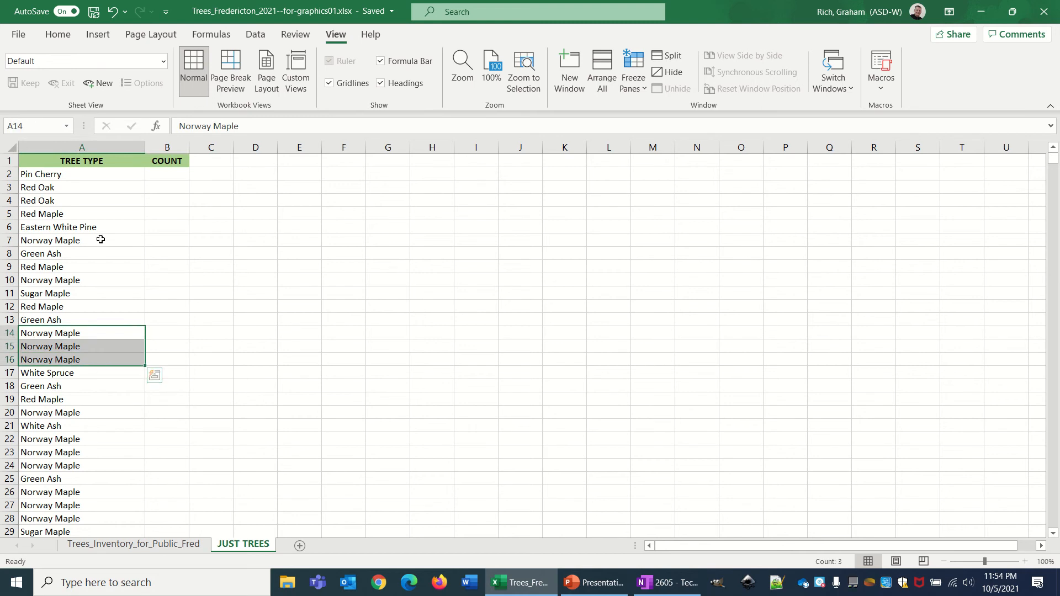
left_click(103, 142)
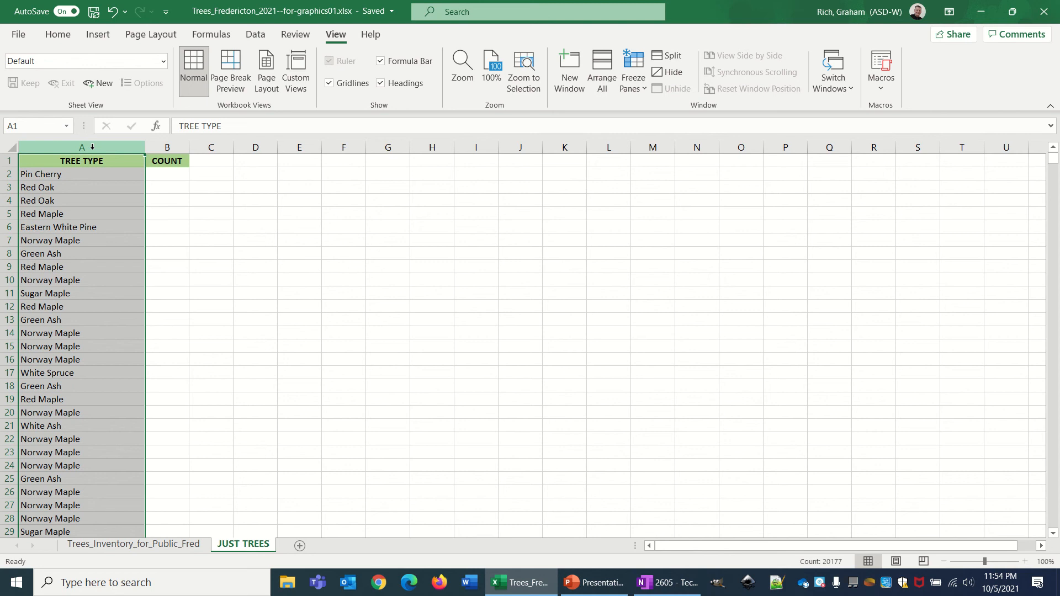
left_click(258, 37)
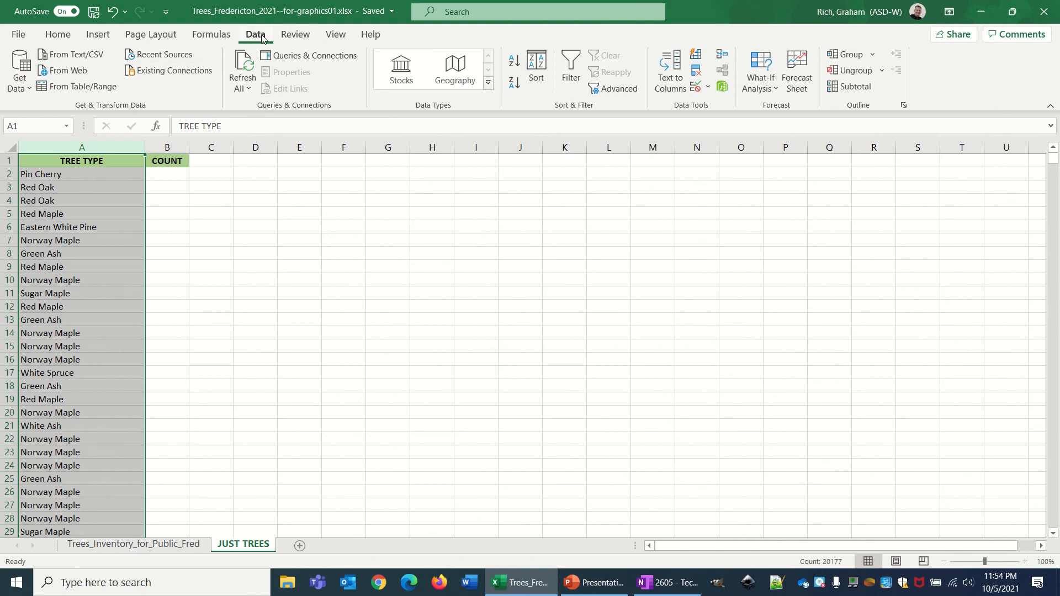
left_click(699, 78)
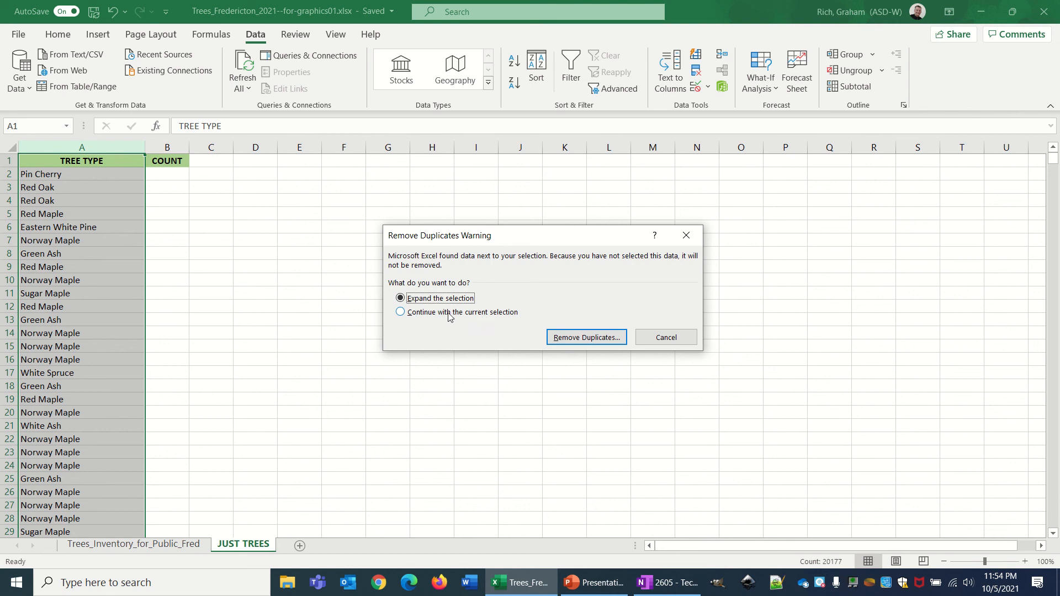
left_click(428, 313)
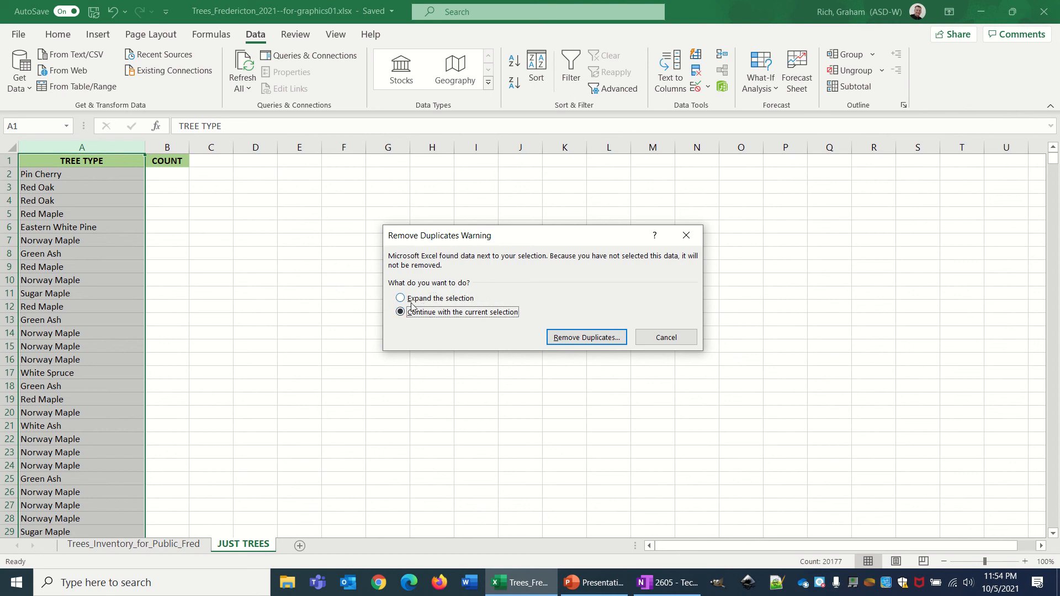
left_click(608, 340)
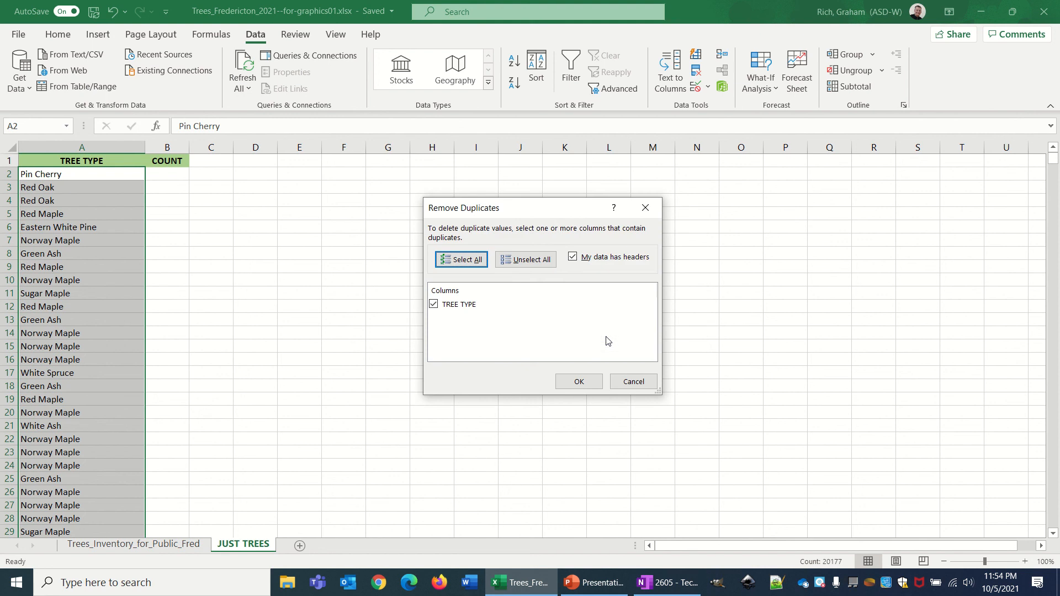
left_click(573, 258)
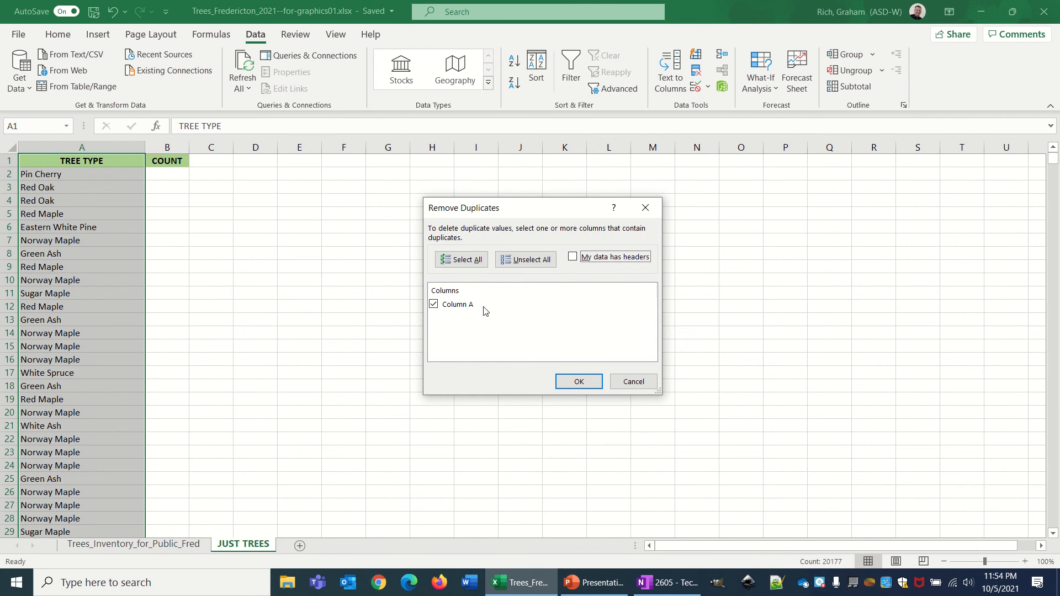
left_click(573, 257)
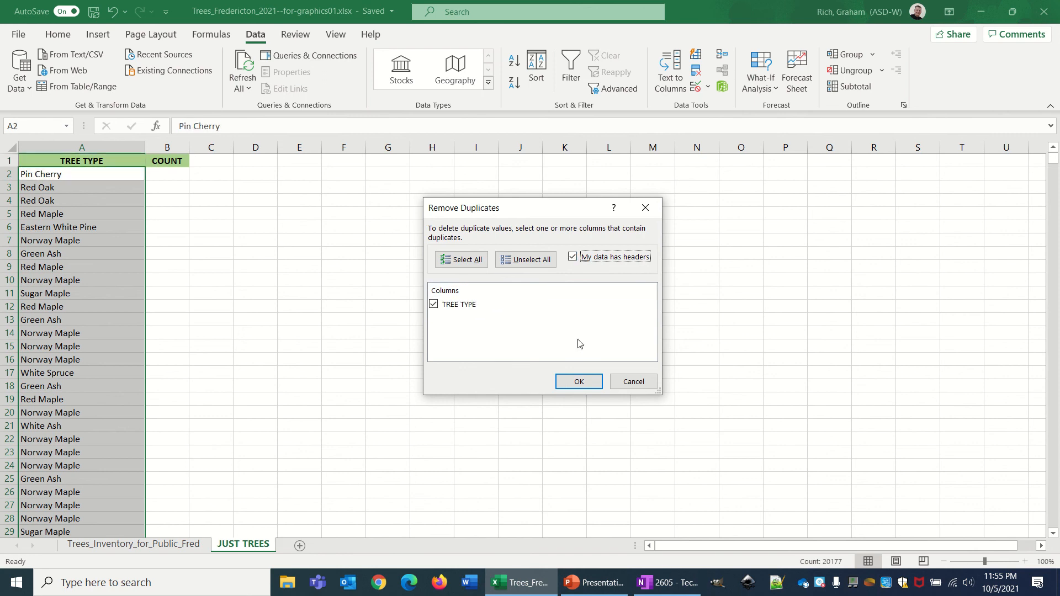
left_click(578, 383)
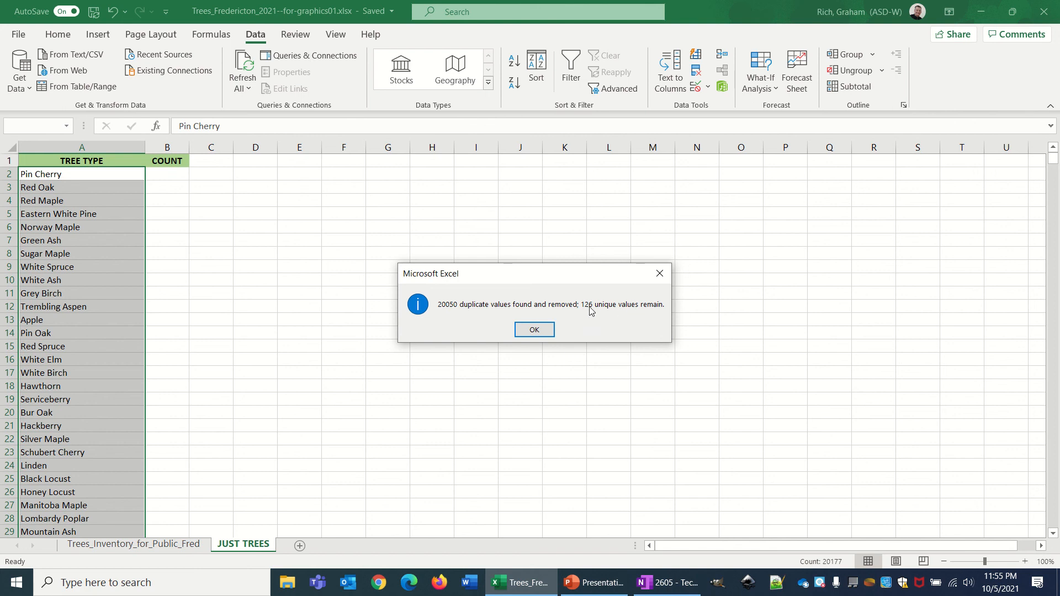
left_click(533, 329)
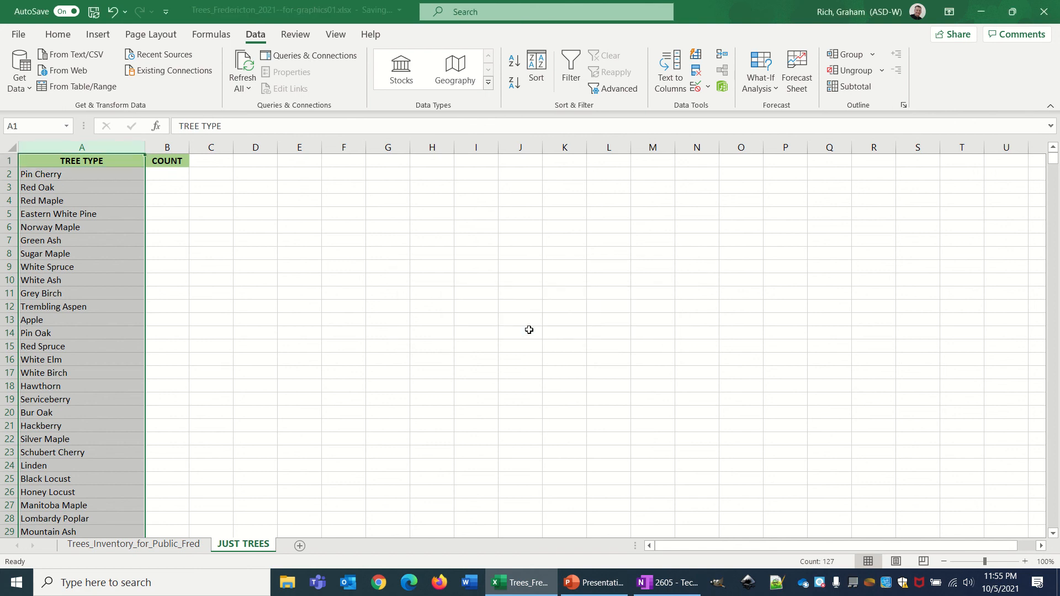
Examine the de-duplicated tree types in column A from White Spruce down to the last entry of the list
left_click(73, 264)
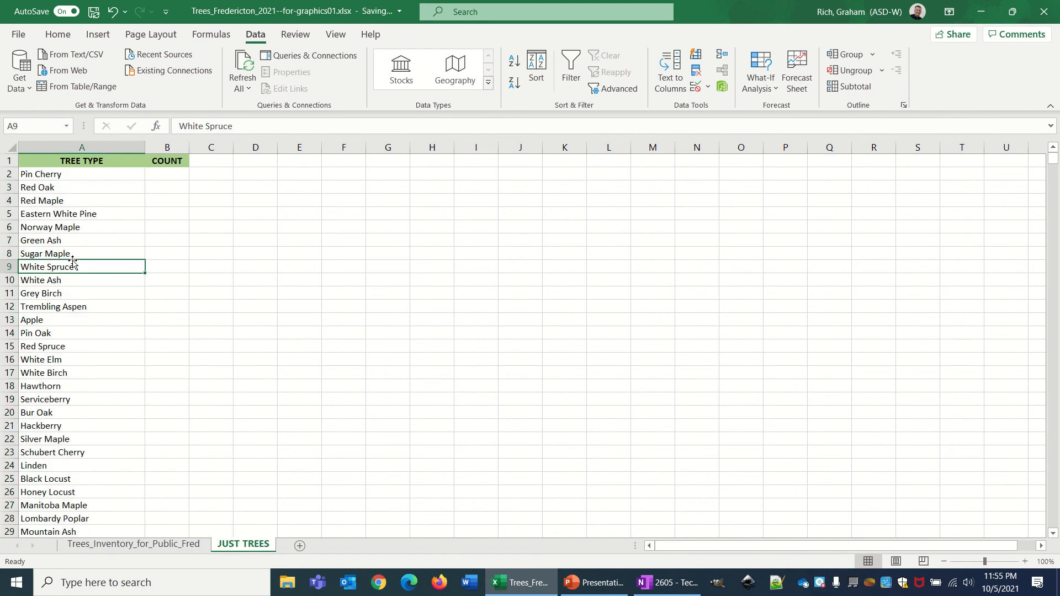
key("Down")
key("Down")
key("Down")
key("Down")
key("Down")
key("Down")
key("Down")
key("Down")
key("Down")
key("Down")
key("Down")
key("Down")
key("Down")
key("Down")
key("Down")
key("Down")
key("Down")
key("Down")
key("Down")
key("Down")
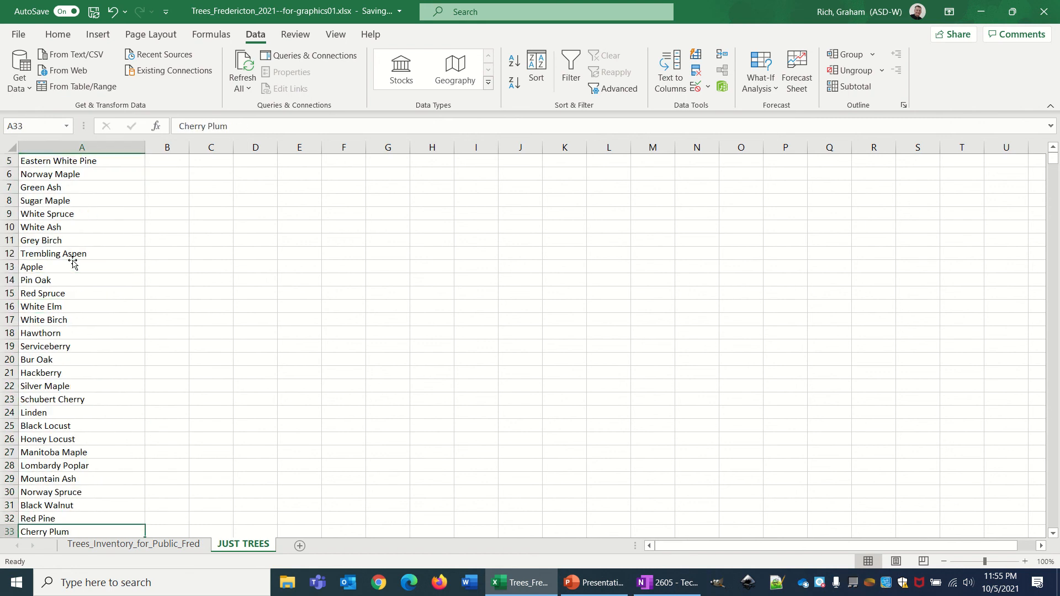
key("Down")
key("Down")
key("Down")
key("Down")
key("Down")
key("Down")
key("Down")
key("Down")
key("Down")
key("Down")
key("Down")
key("Down")
key("Down")
key("Down")
key("Down")
key("Down")
key("Down")
key("Down")
key("Down")
key("Down")
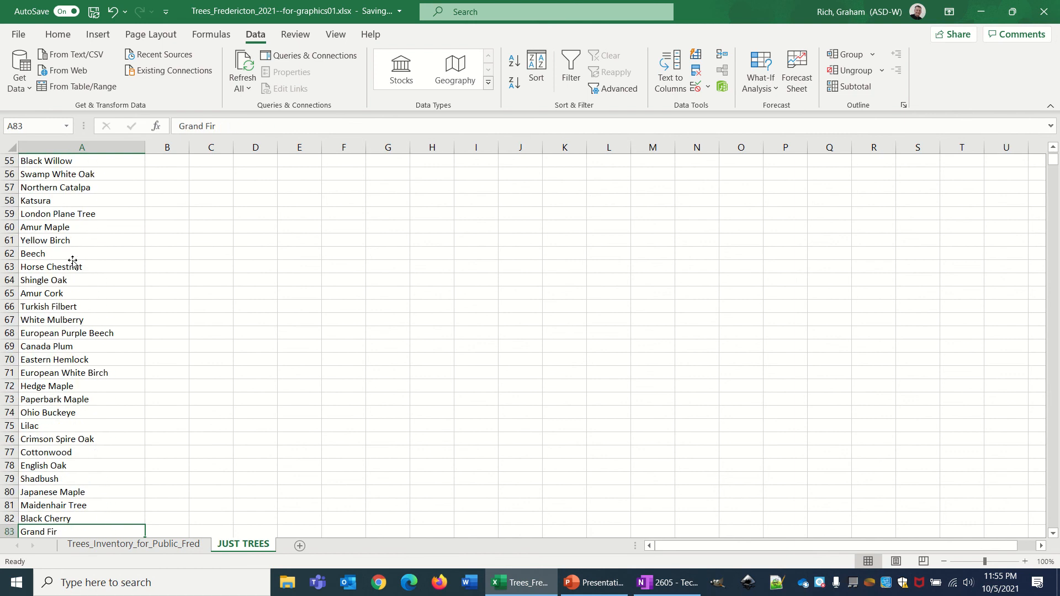
key("Down")
key("Down")
key("Down")
key("Down")
key("Down")
key("Down")
key("Down")
key("Down")
key("Down")
key("Down")
key("Down")
key("Down")
key("Down")
key("Down")
key("Down")
key("Down")
key("Down")
key("Down")
key("Down")
key("Down")
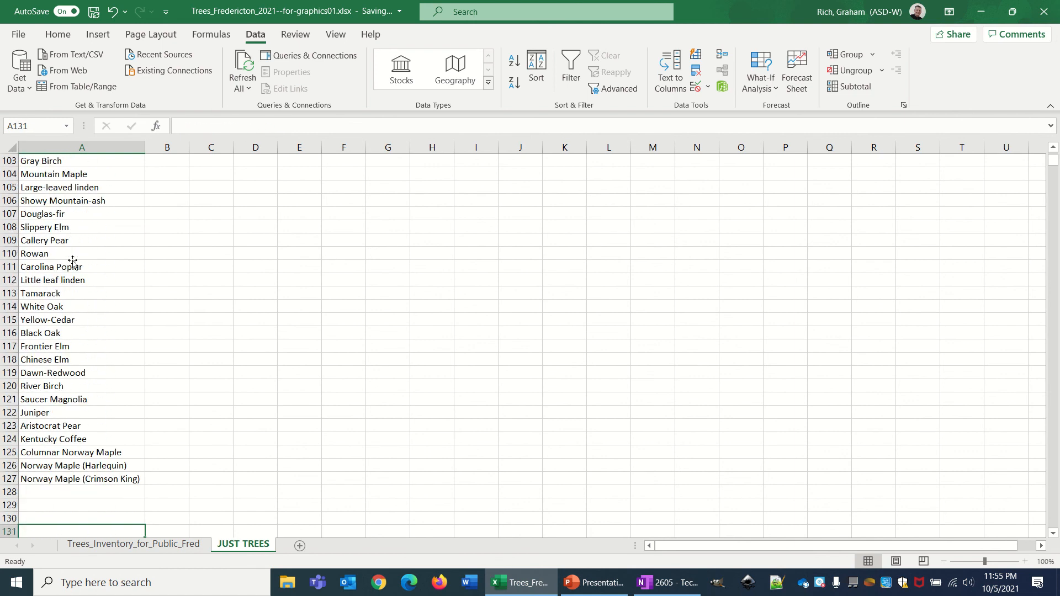
key("Up")
key("Up")
key("Up")
key("Up")
key("Up")
key("Up")
key("Up")
key("Up")
key("Up")
key("Up")
key("Up")
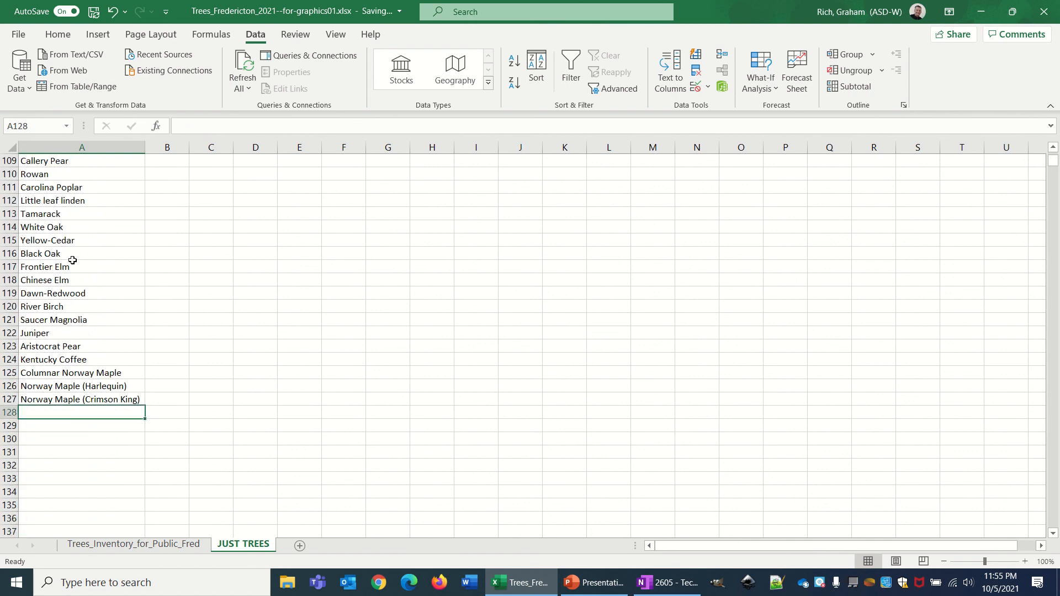
key("Down")
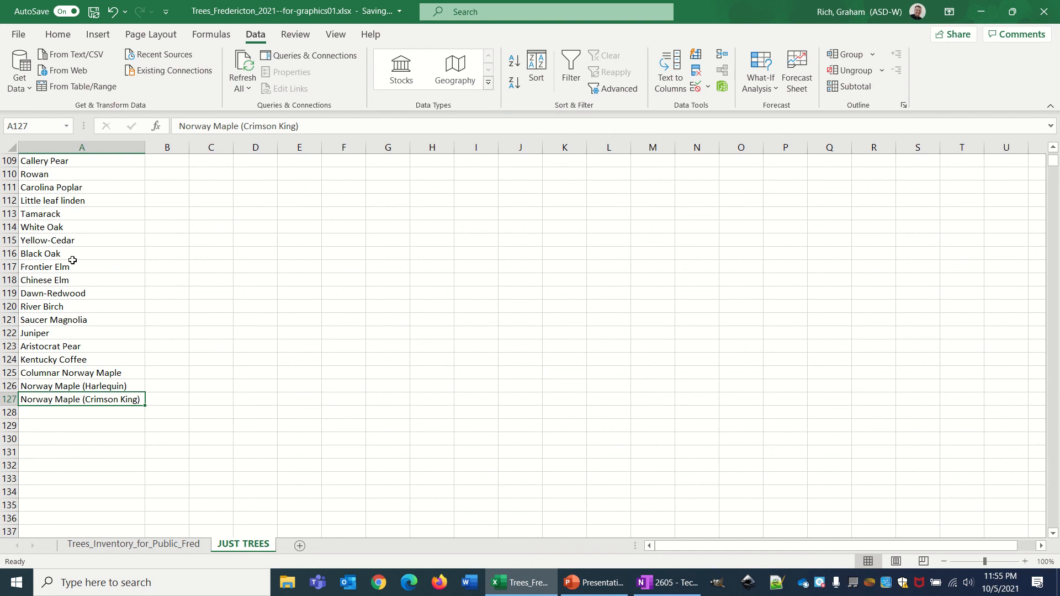
Go back up through the tree types in column A from the end of the list towards its beginning
key("Up")
key("Up")
key("Up")
key("Up")
key("Up")
key("Up")
key("Up")
key("Up")
key("Up")
key("Up")
key("Up")
key("Up")
key("Up")
key("Up")
key("Up")
key("Up")
key("Up")
key("Up")
key("Up")
key("Up")
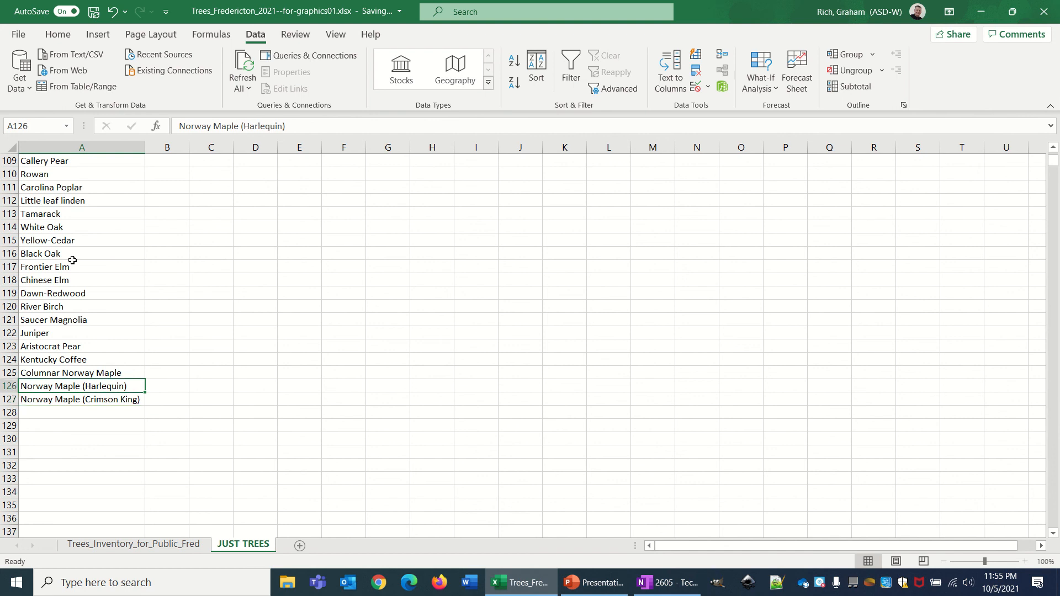
key("Up")
key("Up")
key("Up")
key("Up")
key("Up")
key("Up")
key("Up")
key("Up")
key("Up")
key("Up")
key("Up")
key("Up")
key("Up")
key("Up")
key("Up")
key("Up")
key("Up")
key("Up")
key("Up")
key("Up")
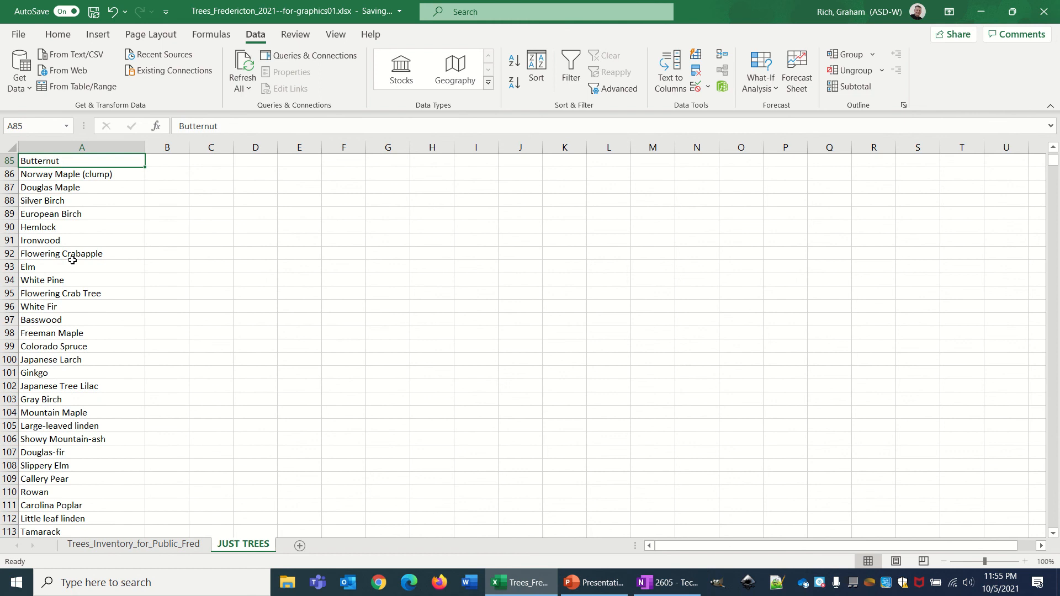
key("Up")
key("Up")
key("Up")
key("Up")
key("Up")
key("Up")
key("Up")
key("Up")
key("Up")
key("Up")
key("Up")
key("Up")
key("Up")
key("Up")
key("Up")
key("Up")
key("Up")
key("Up")
key("Up")
key("Up")
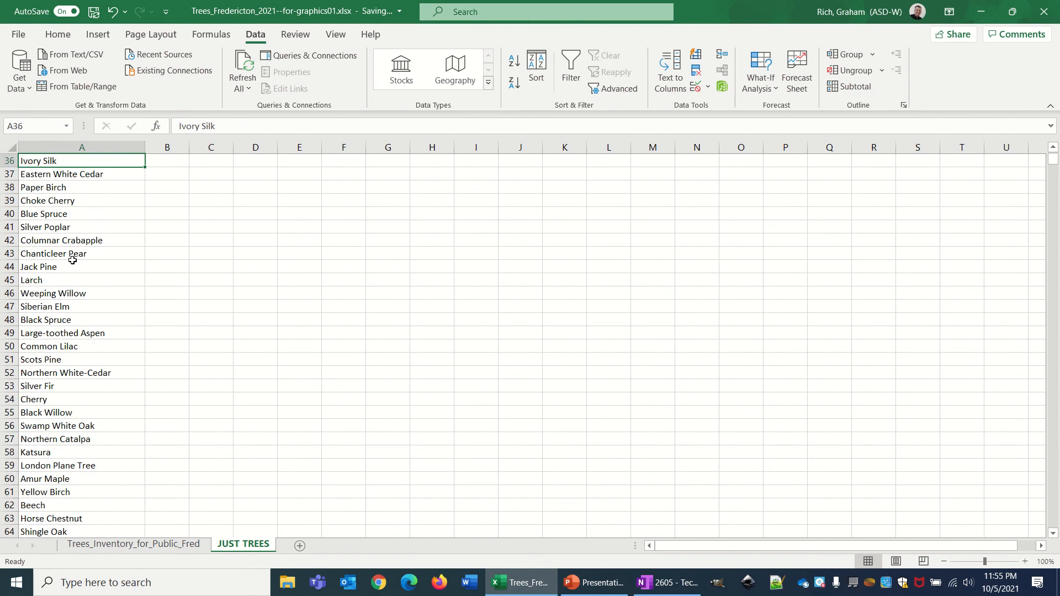